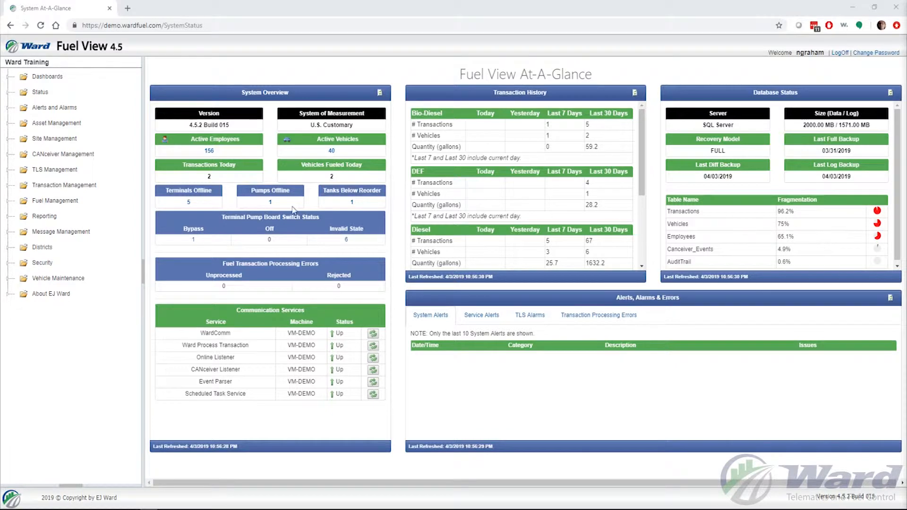
Step: Open the Fuel Transaction Quantity pivot grid from the Reporting section's pivot grids and reposition its window
{"action": "left_click", "coordinate": [10, 219]}
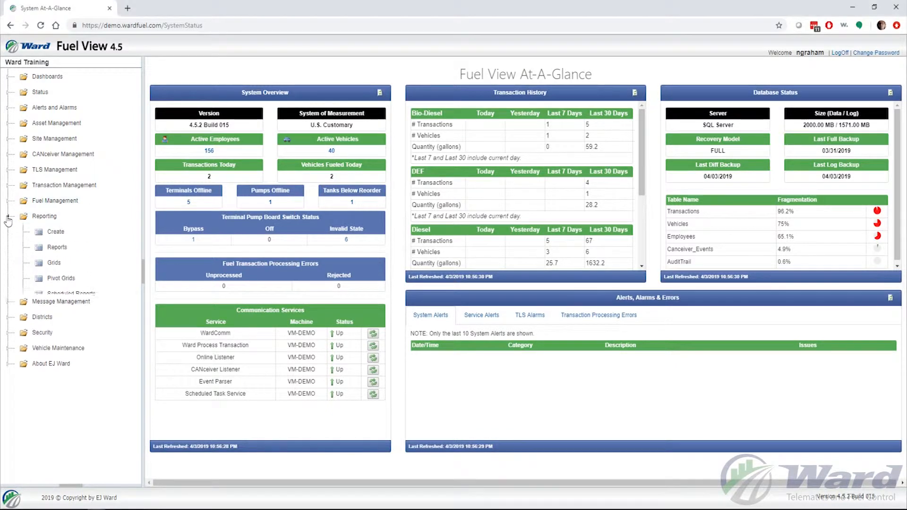
{"action": "left_click", "coordinate": [67, 280]}
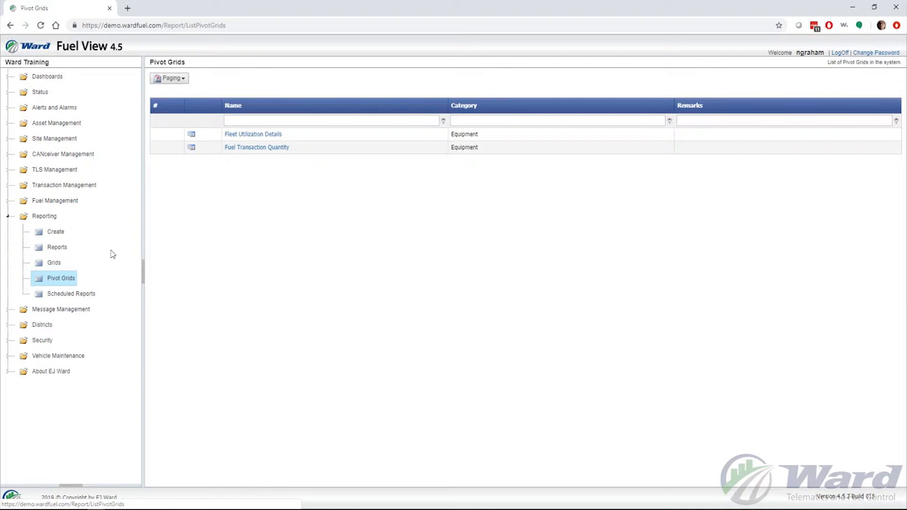
{"action": "left_click", "coordinate": [264, 151]}
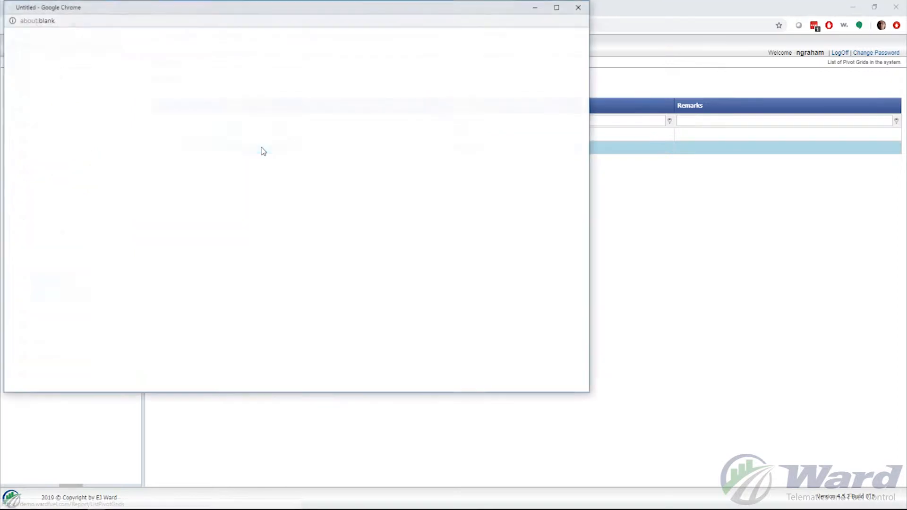
{"action": "left_click_drag", "start_coordinate": [304, 10], "coordinate": [511, 44]}
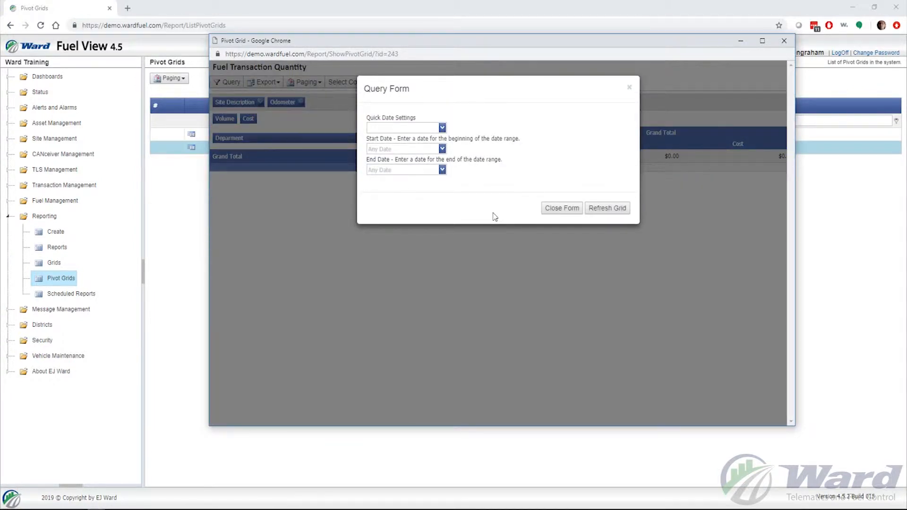
Step: Query the fuel transactions for the last 90 calendar days and refresh the grid
{"action": "left_click", "coordinate": [442, 128]}
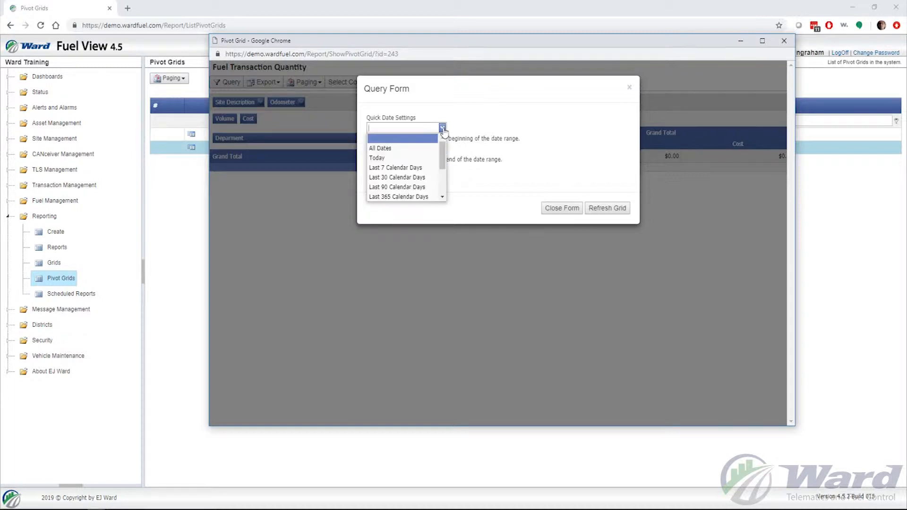
{"action": "left_click", "coordinate": [425, 188]}
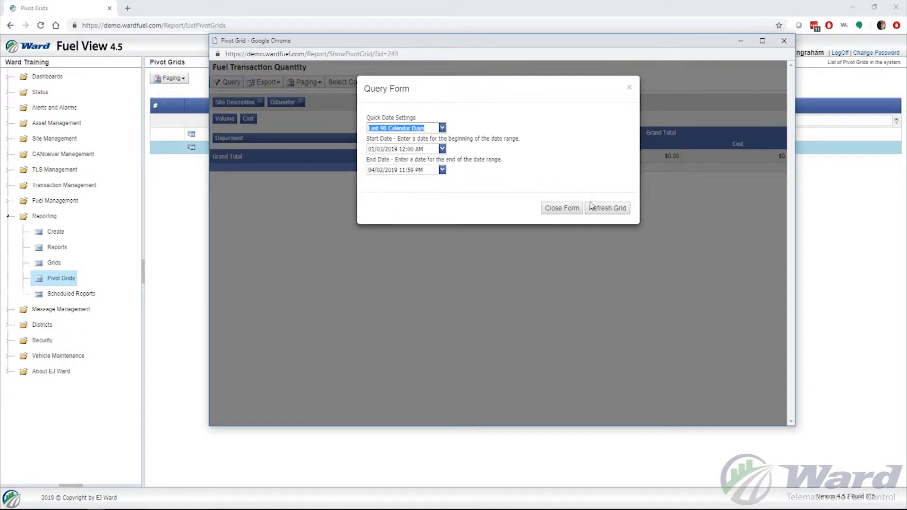
{"action": "left_click", "coordinate": [613, 209]}
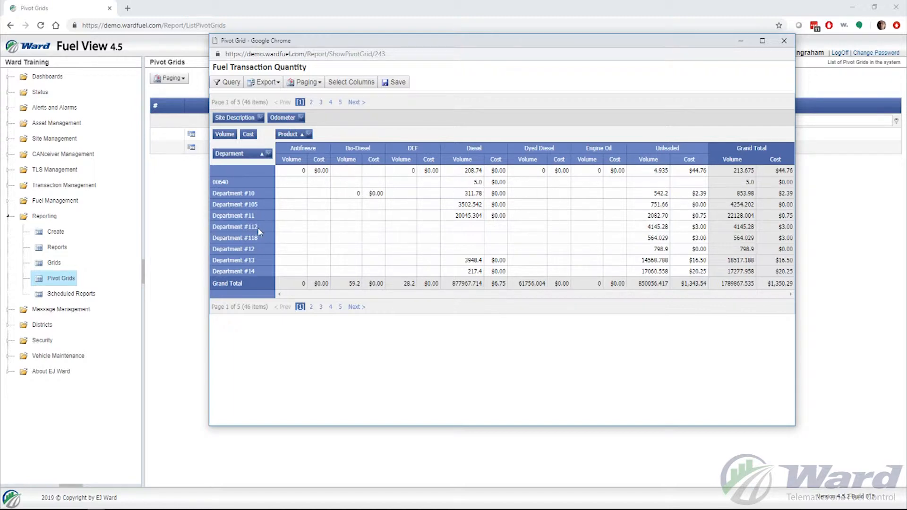
Step: Look through several pages of the department results, including the last one, and return to the first page
{"action": "left_click", "coordinate": [311, 307]}
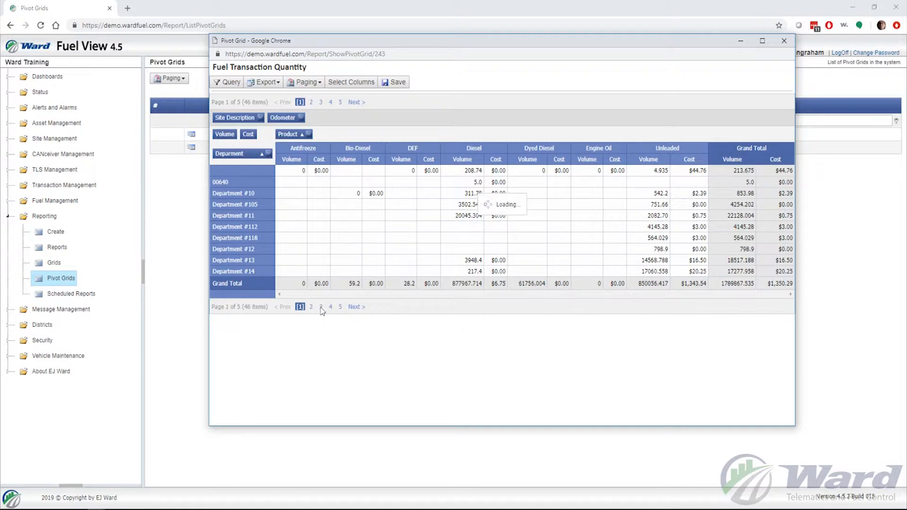
{"action": "left_click", "coordinate": [322, 308]}
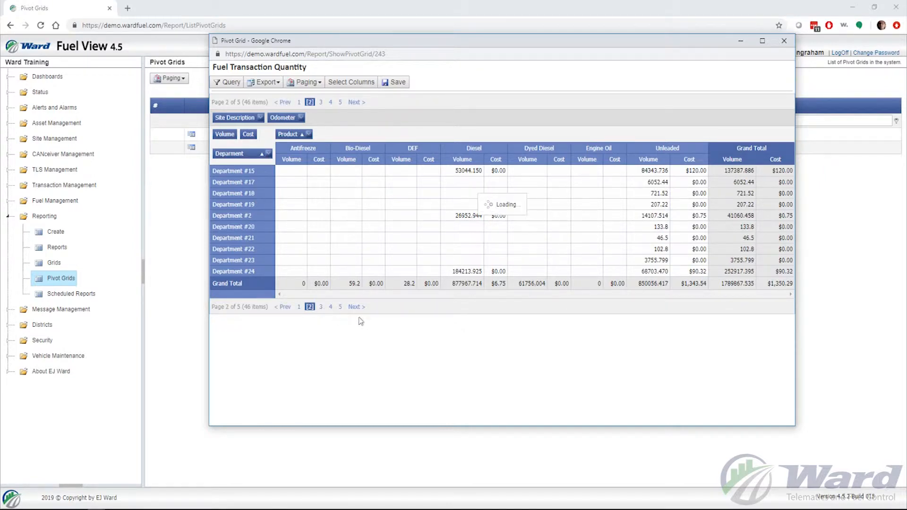
{"action": "left_click", "coordinate": [340, 308]}
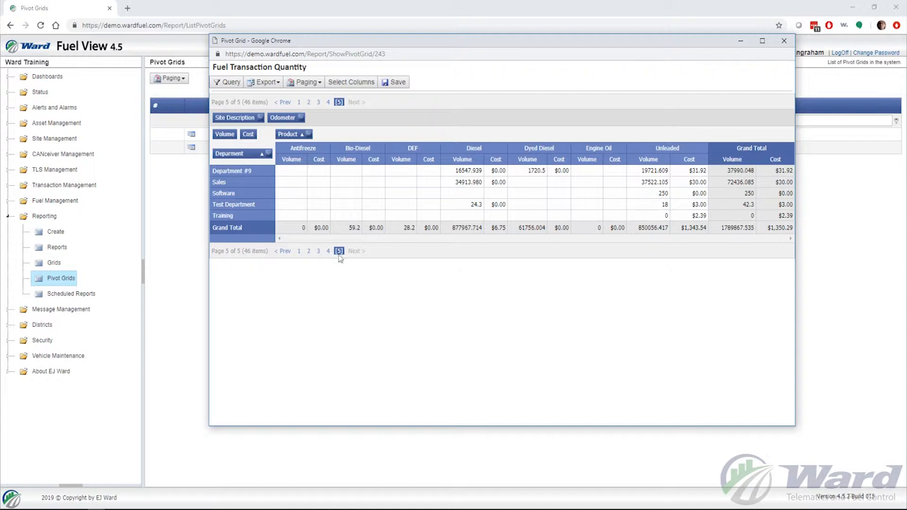
{"action": "left_click", "coordinate": [319, 251]}
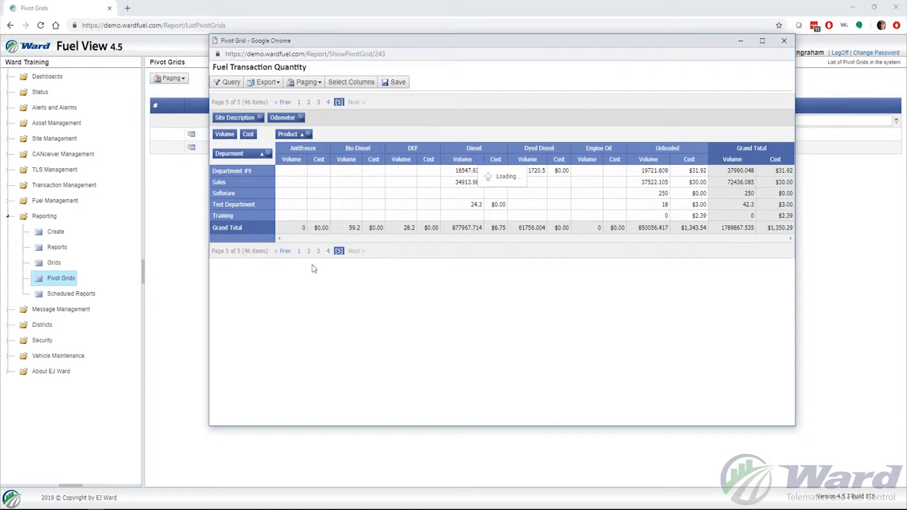
{"action": "left_click", "coordinate": [299, 307]}
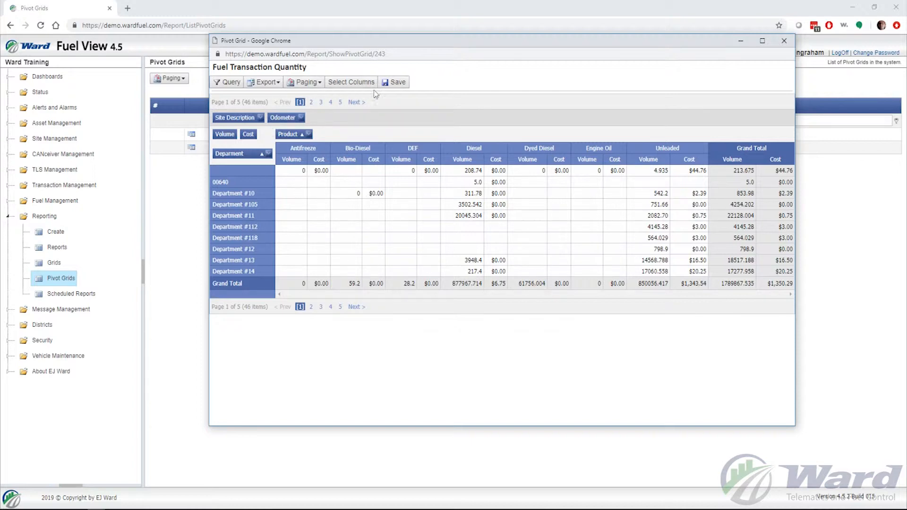
Step: Show the list of available fields and remove the Cost field from the pivot grid's data area
{"action": "left_click", "coordinate": [357, 85]}
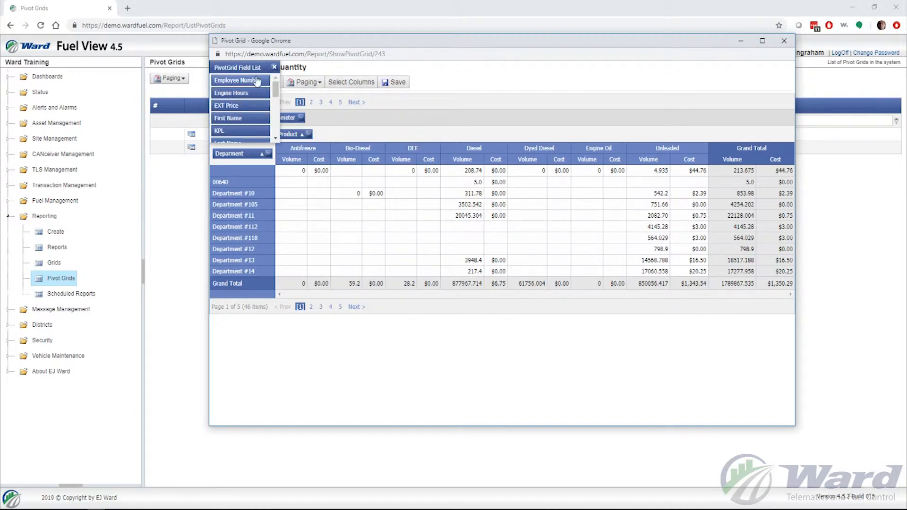
{"action": "left_click_drag", "start_coordinate": [276, 76], "coordinate": [645, 155]}
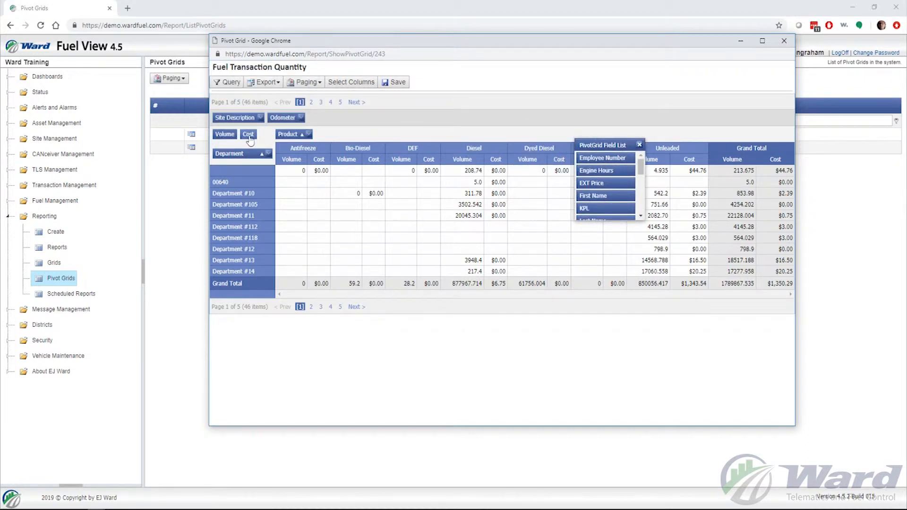
{"action": "left_click_drag", "start_coordinate": [250, 138], "coordinate": [619, 191]}
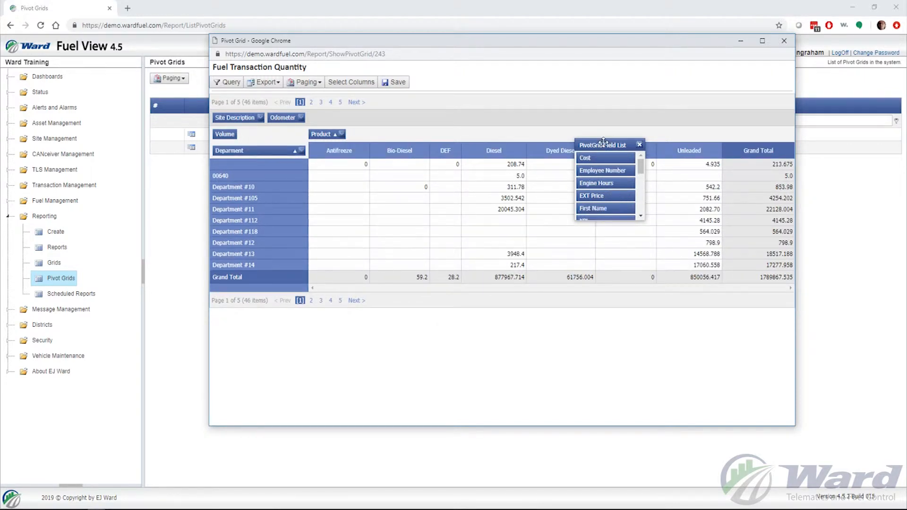
Step: Swap the pivot axes so that departments form the columns and products form the rows
{"action": "left_click_drag", "start_coordinate": [598, 145], "coordinate": [655, 78]}
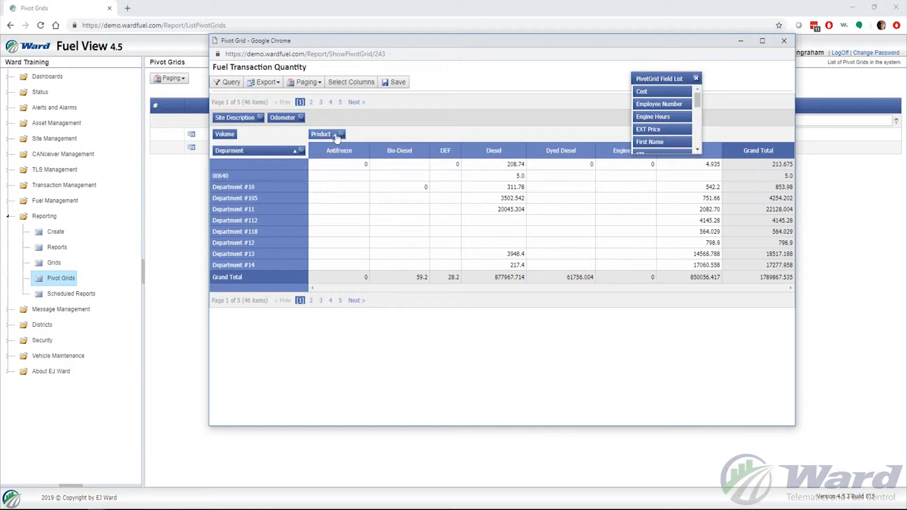
{"action": "left_click_drag", "start_coordinate": [251, 151], "coordinate": [403, 137]}
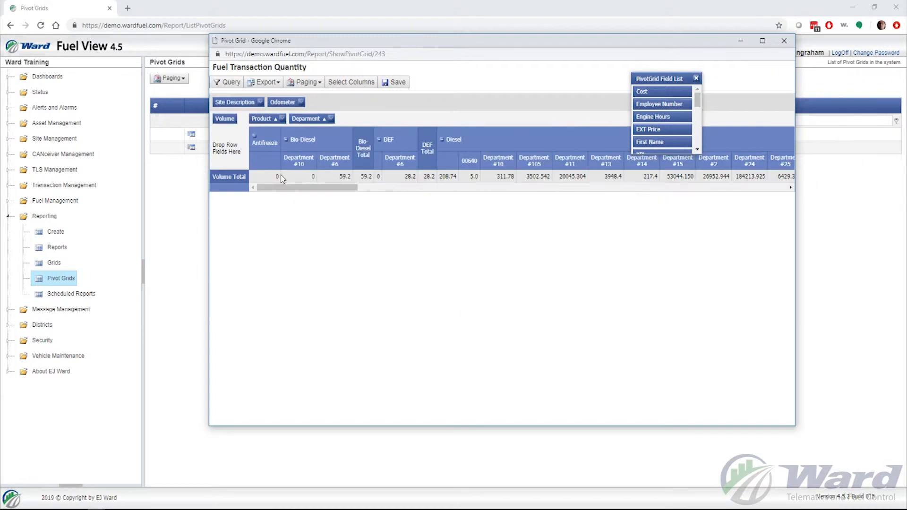
{"action": "left_click_drag", "start_coordinate": [262, 118], "coordinate": [229, 143]}
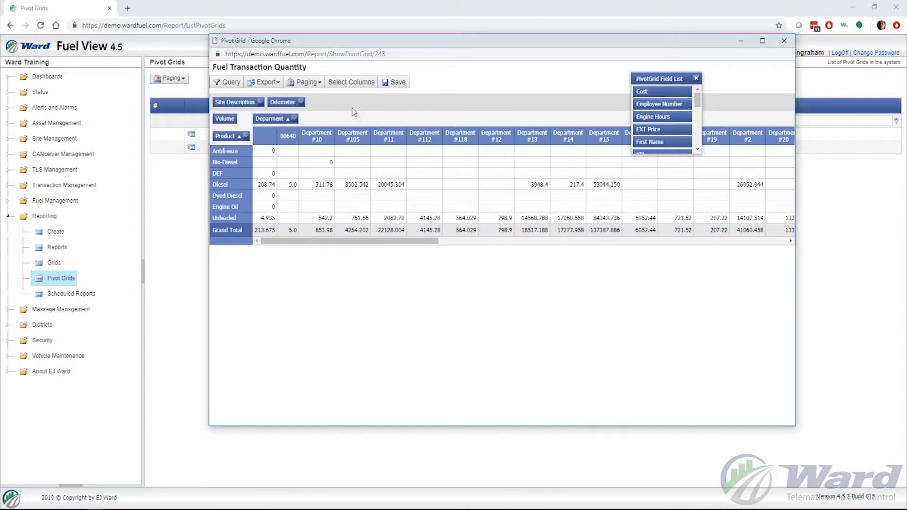
Step: Save the customized grid as "Fuel Transaction Quantity Training" with Public permissions
{"action": "left_click", "coordinate": [397, 82]}
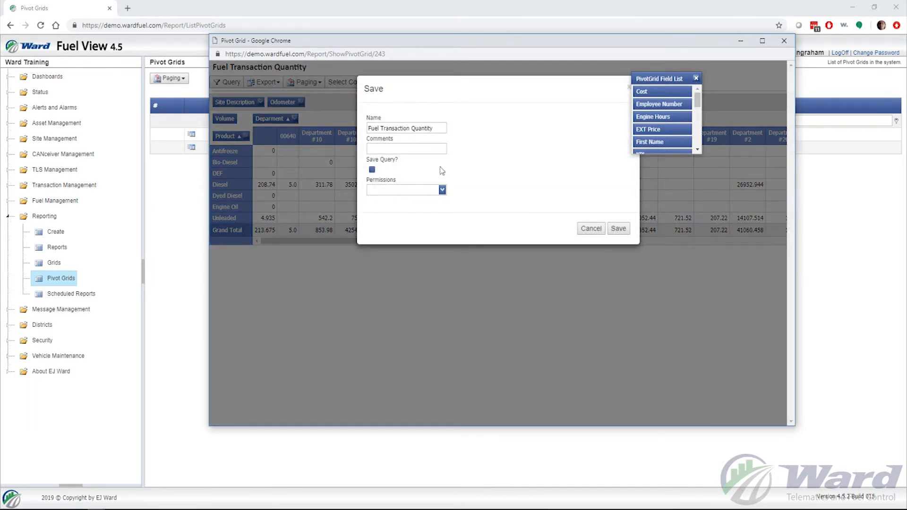
{"action": "left_click", "coordinate": [442, 190]}
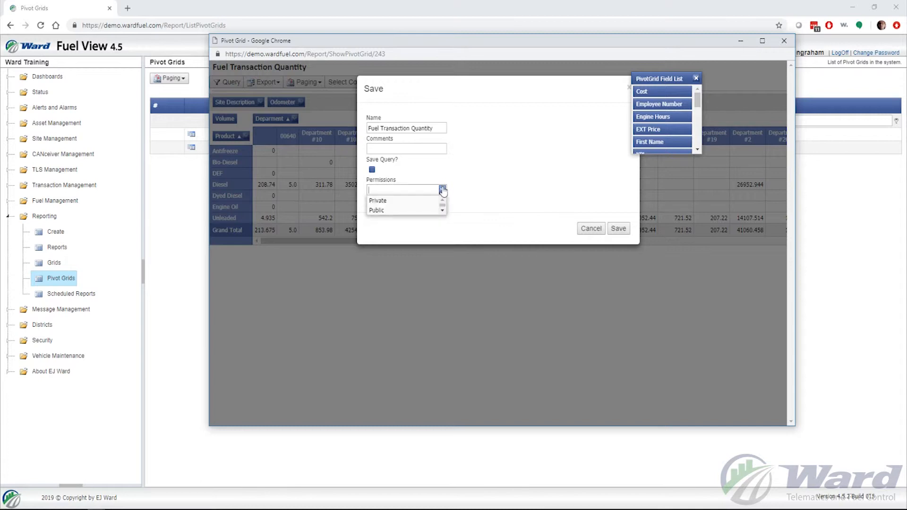
{"action": "left_click", "coordinate": [413, 211]}
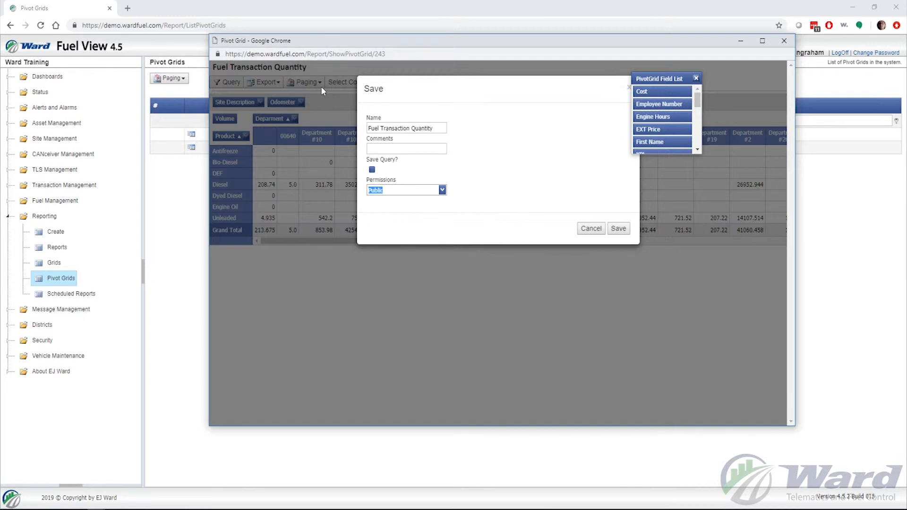
{"action": "left_click", "coordinate": [411, 149]}
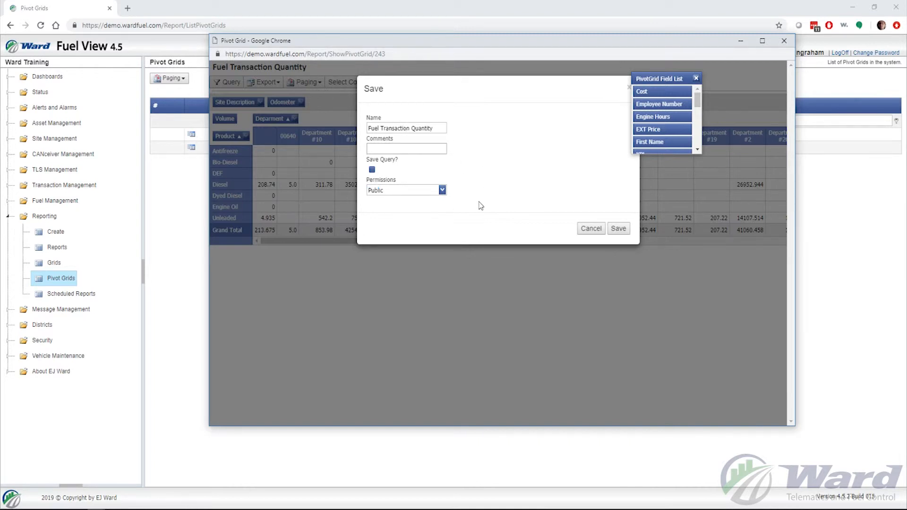
{"action": "left_click", "coordinate": [433, 128]}
{"action": "type", "text": "Training"}
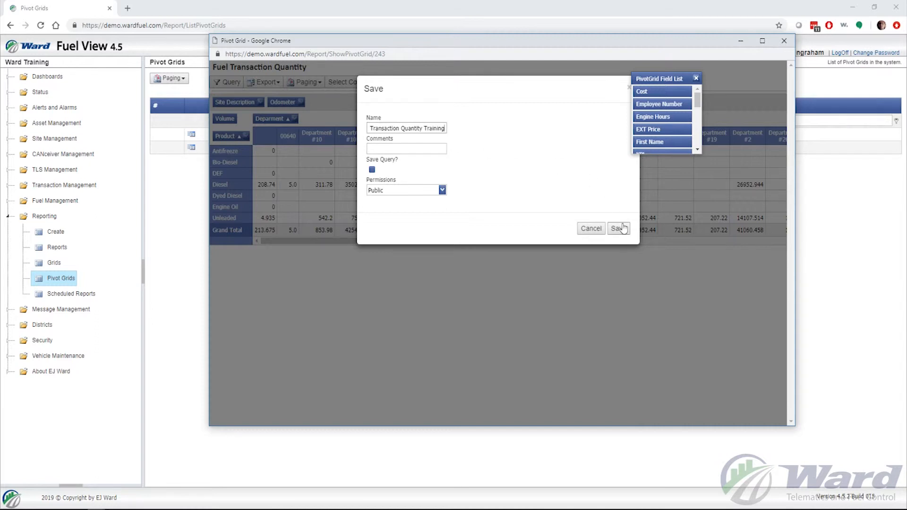
{"action": "left_click", "coordinate": [620, 231]}
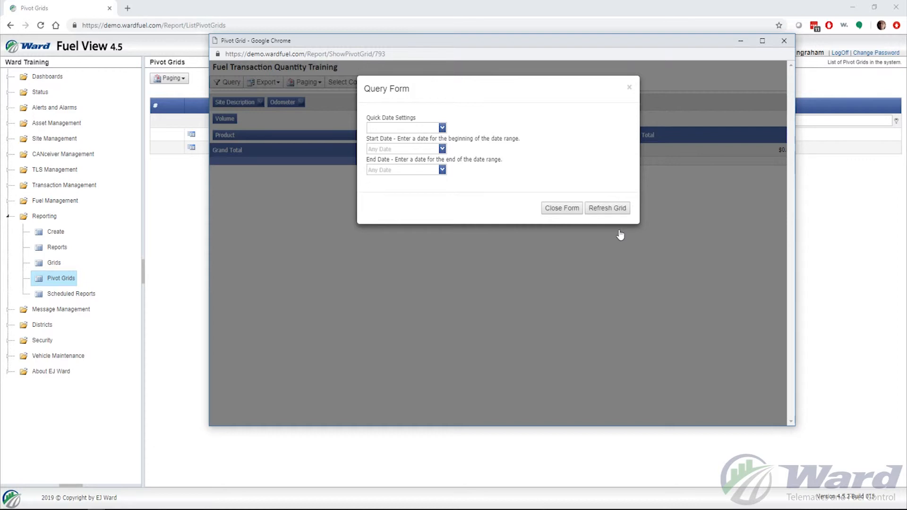
Step: Dismiss the query form and review the saved grid's export formats and date query options
{"action": "left_click", "coordinate": [629, 89]}
{"action": "left_click", "coordinate": [268, 82]}
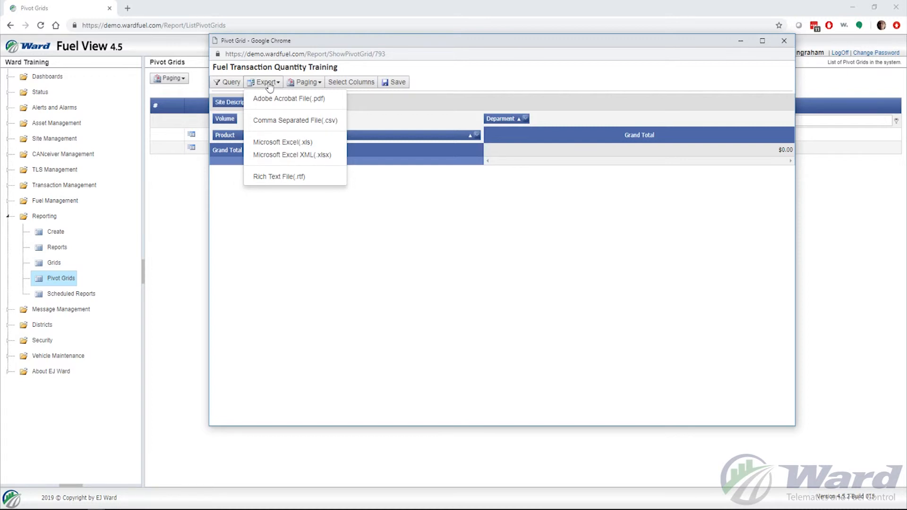
{"action": "left_click", "coordinate": [227, 83]}
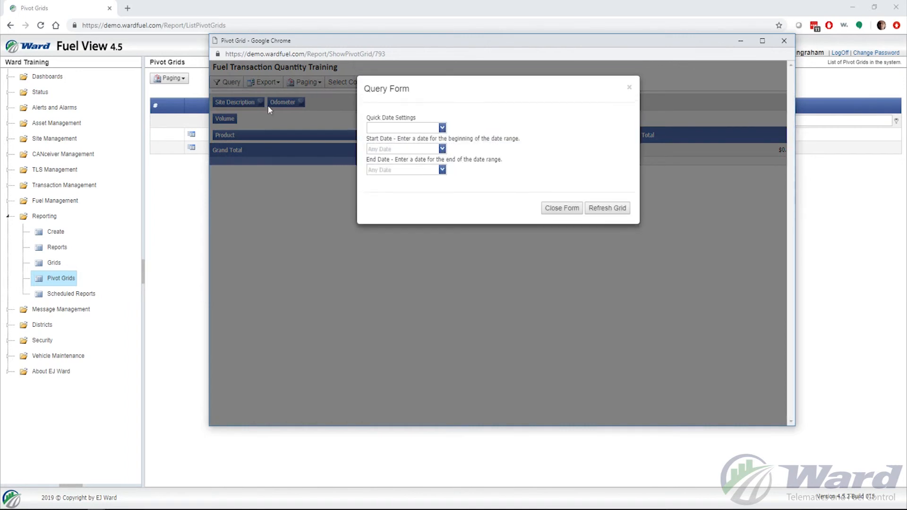
{"action": "left_click", "coordinate": [562, 208]}
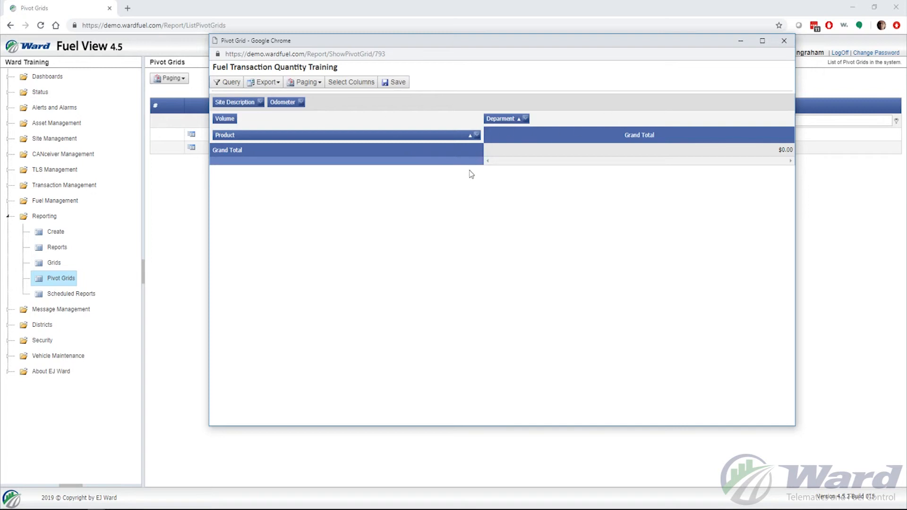
Step: Close the pivot grid window and sort the list of pivot grids by name
{"action": "left_click", "coordinate": [785, 40]}
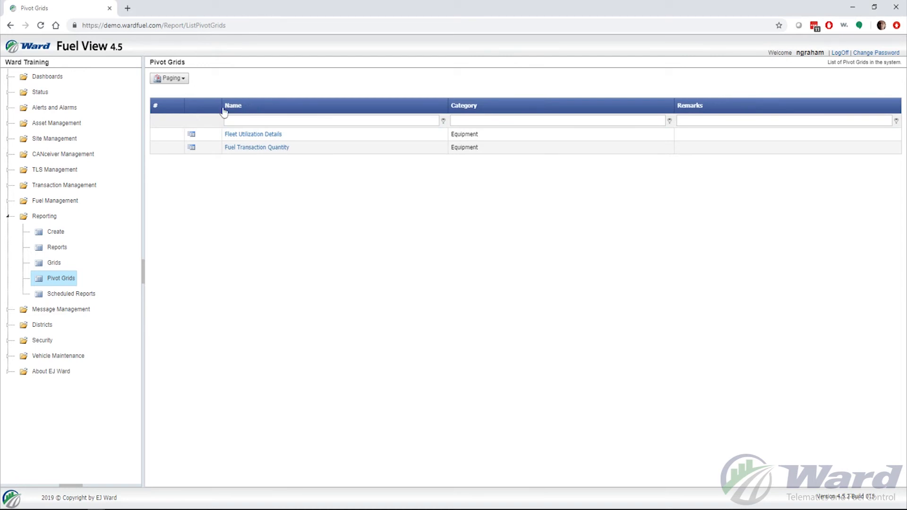
{"action": "left_click", "coordinate": [250, 107]}
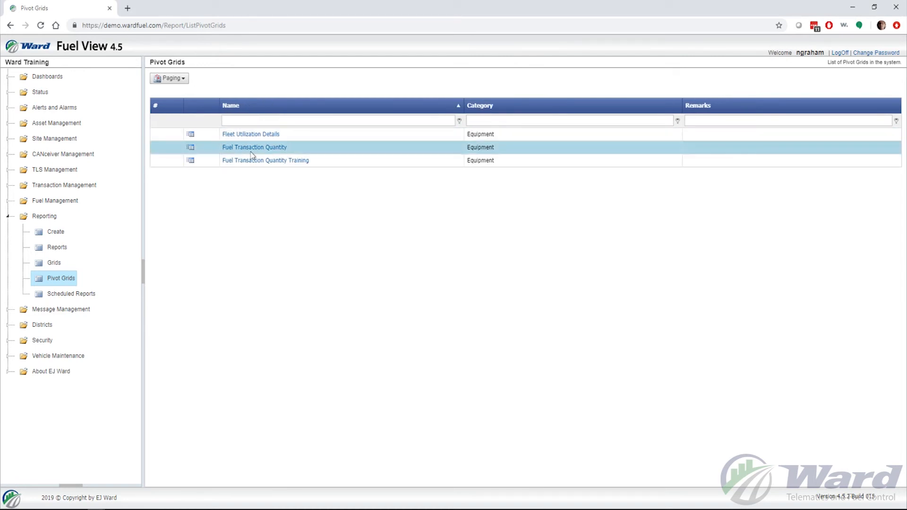